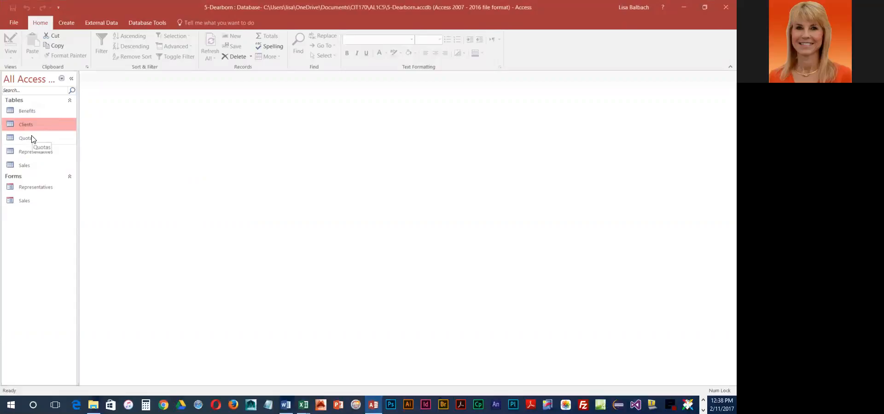
# Create a form from the Clients table and delete the sales subform beneath the Email field.
pyautogui.click(66, 23)
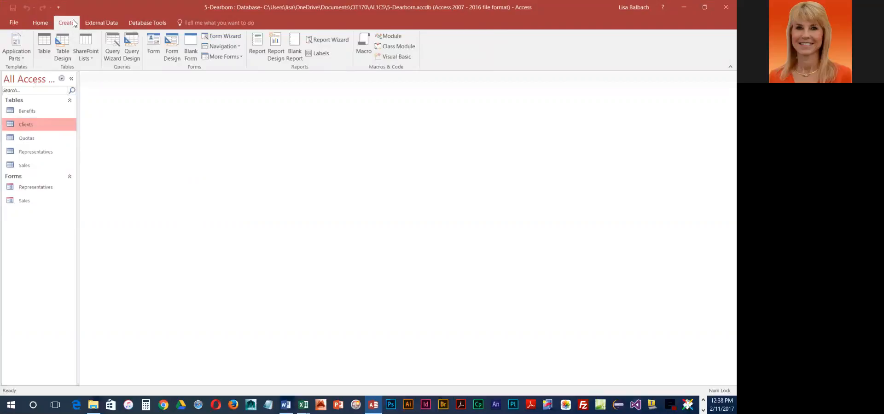
pyautogui.click(153, 45)
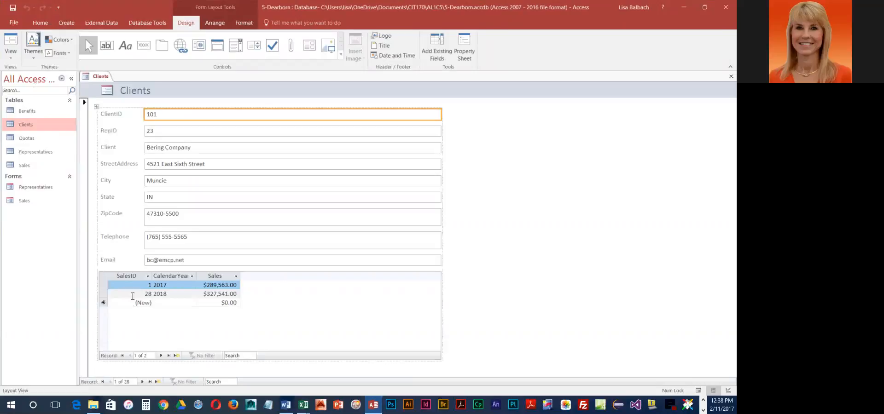
pyautogui.click(131, 276)
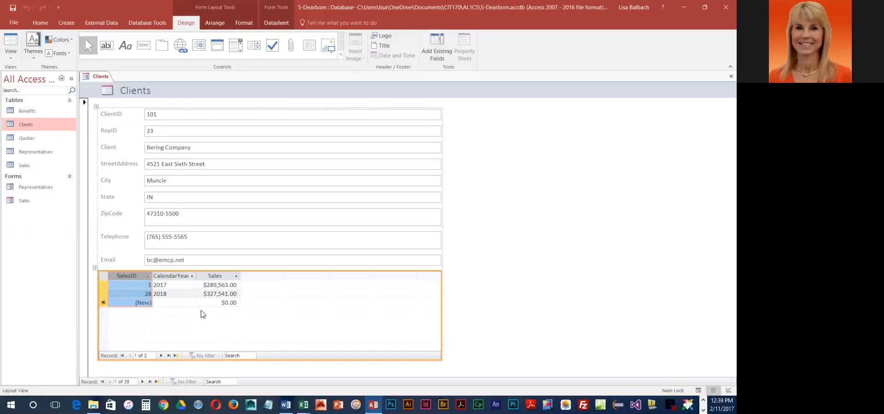
pyautogui.click(95, 270)
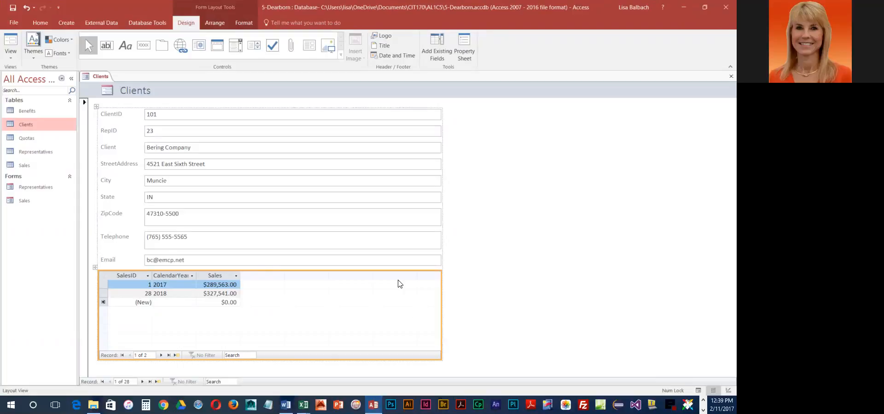
pyautogui.press('Delete')
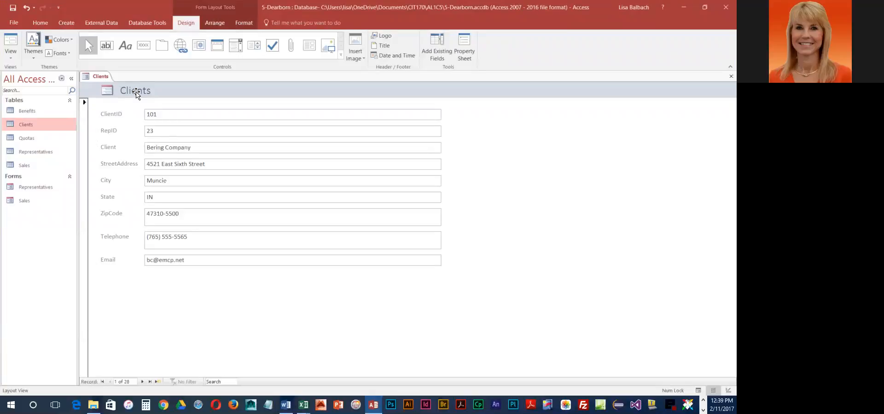
# Replace the header's default logo with DearbornLogo.jpg from the AL1C5 folder inside CIT170.
pyautogui.click(115, 89)
pyautogui.press('Delete')
pyautogui.click(380, 36)
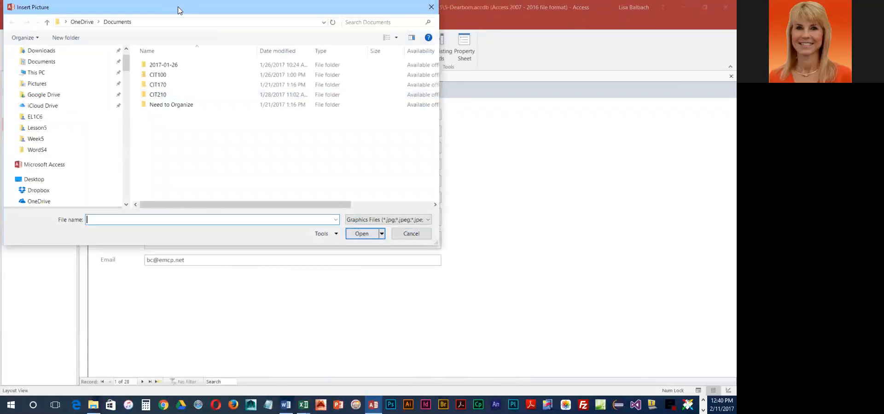
pyautogui.moveTo(177, 6); pyautogui.dragTo(265, 56)
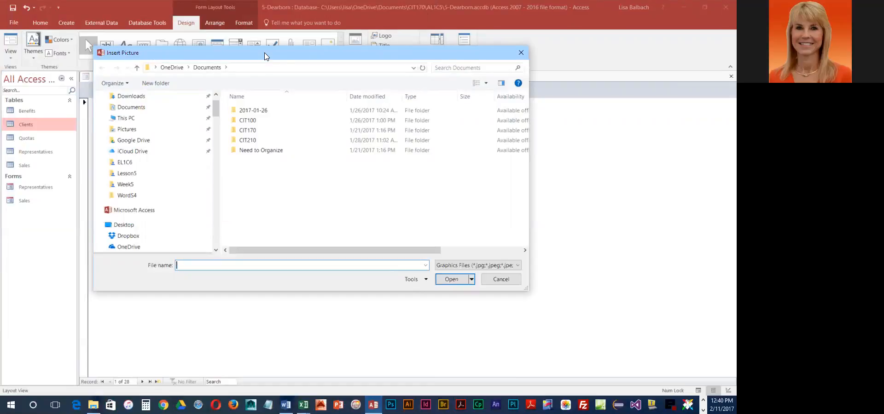
pyautogui.moveTo(218, 115); pyautogui.dragTo(219, 126)
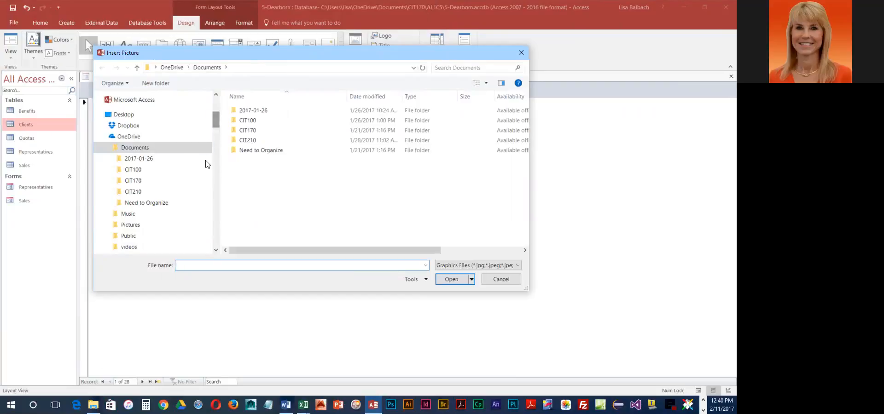
pyautogui.click(108, 181)
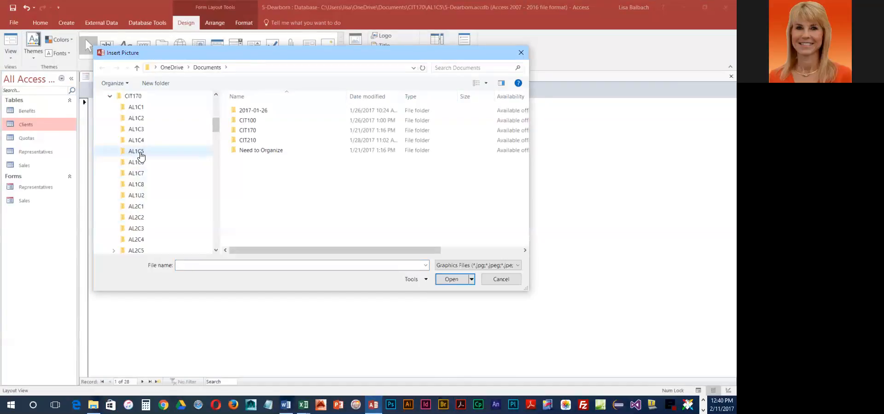
pyautogui.click(141, 156)
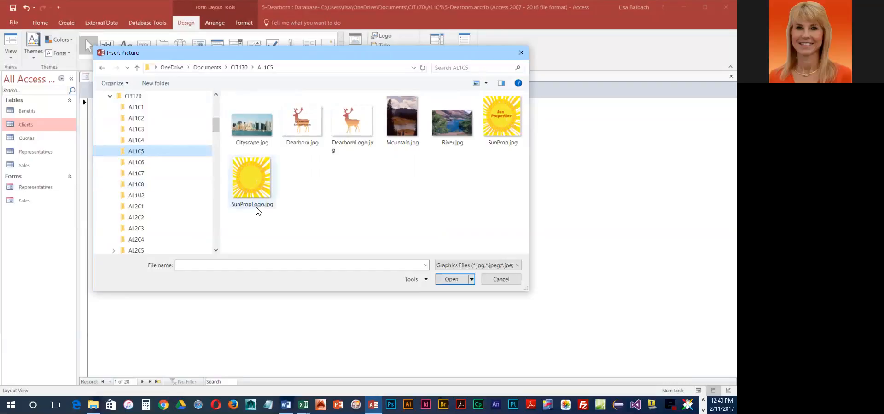
pyautogui.click(363, 136)
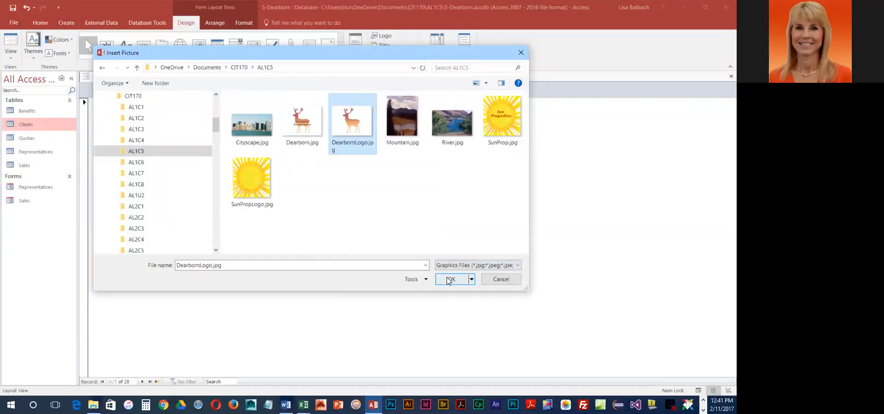
pyautogui.click(449, 280)
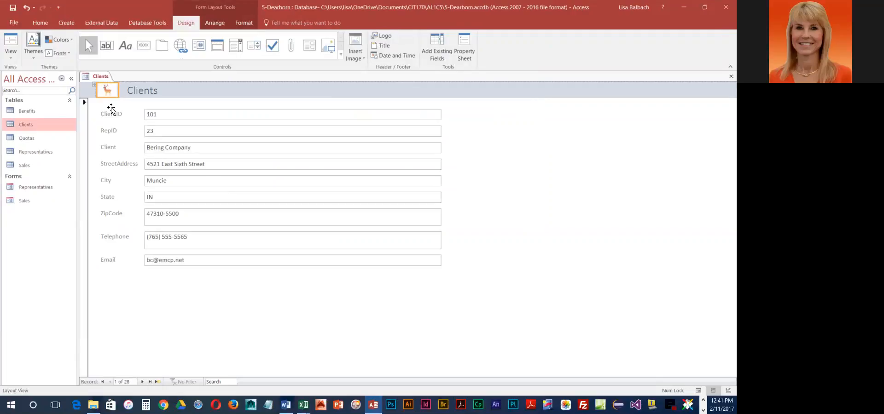
# Delete the Clients title from the form header and insert a new title control in its place.
pyautogui.click(153, 95)
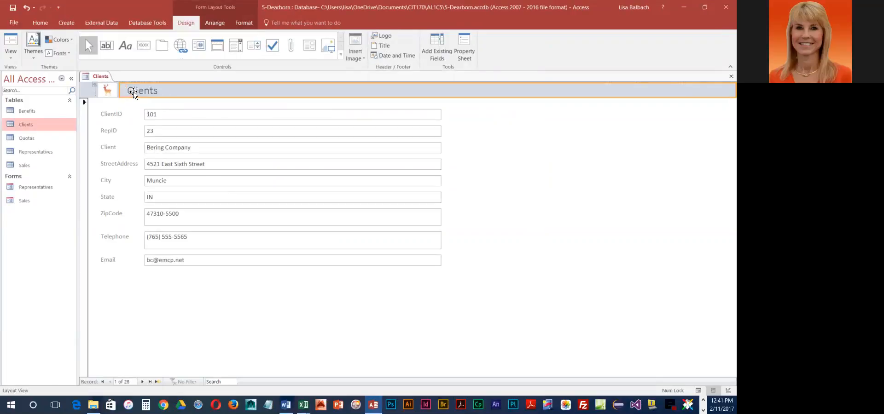
pyautogui.press('Delete')
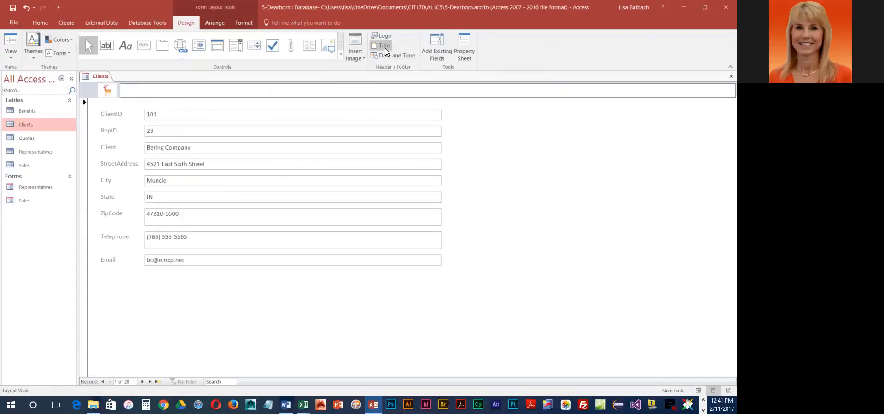
pyautogui.click(382, 45)
pyautogui.click(155, 90)
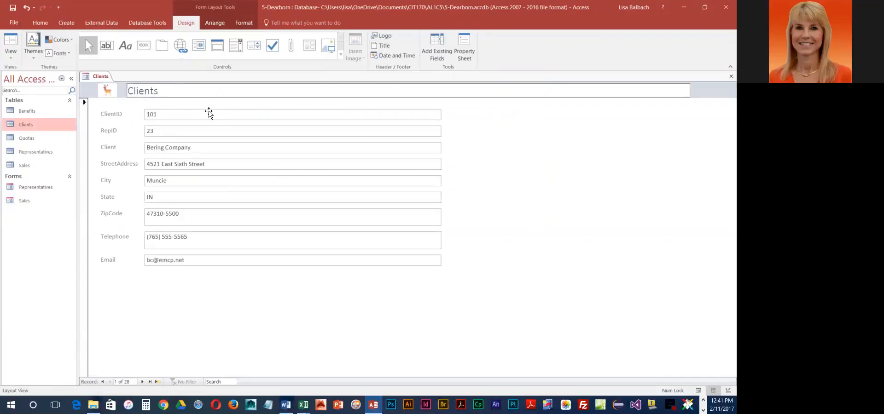
pyautogui.press('Left')
pyautogui.press('Left')
pyautogui.press('Left')
pyautogui.press('Left')
pyautogui.press('Left')
pyautogui.press('Left')
pyautogui.click(122, 91)
# Change the form's title text to "Dearborn Clients Form".
pyautogui.click(382, 45)
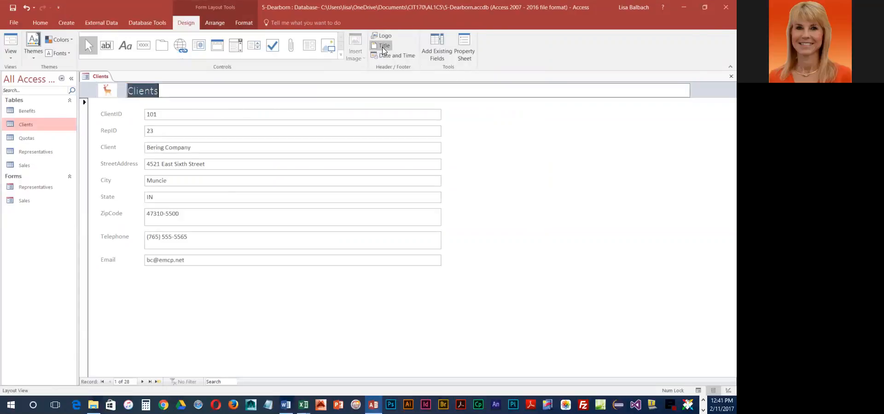
pyautogui.click(134, 90)
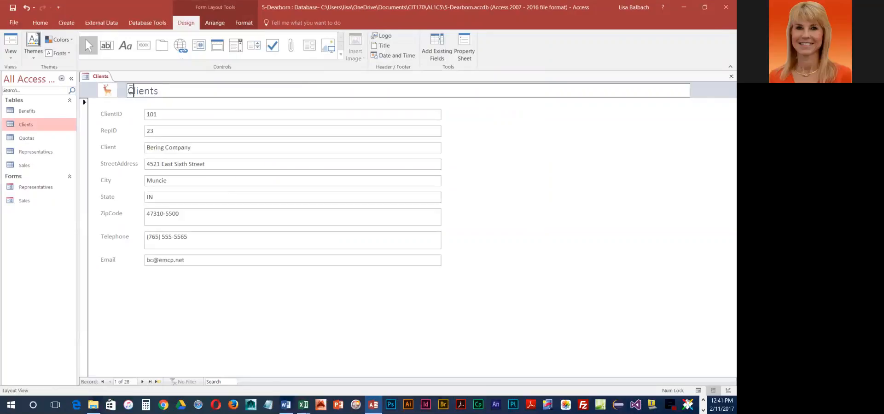
pyautogui.press('Left')
pyautogui.write('Dearborn')
pyautogui.press('End')
pyautogui.write('Form')
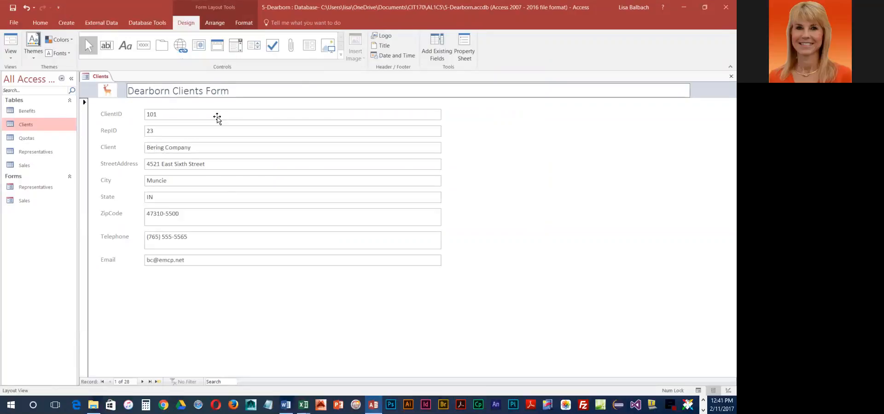
pyautogui.press('Return')
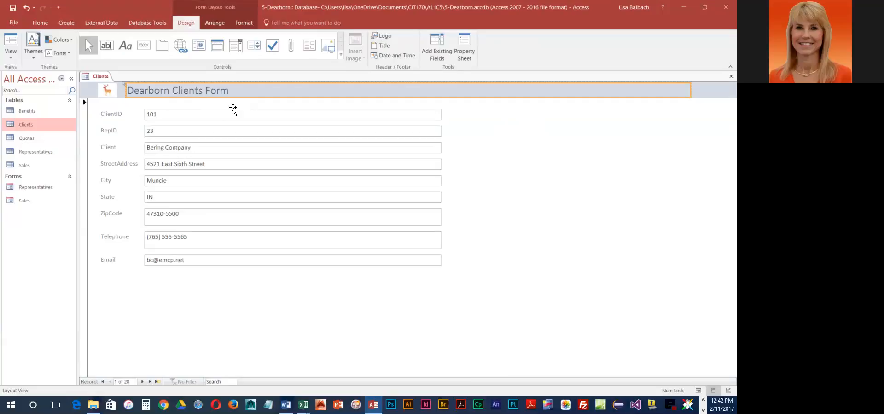
# Insert the long date and the time with seconds in the form header, and narrow the title control to just fit its text.
pyautogui.click(393, 56)
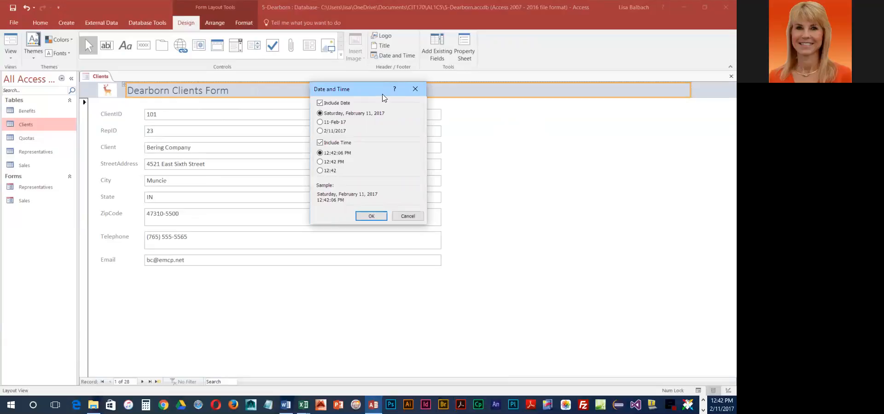
pyautogui.click(372, 216)
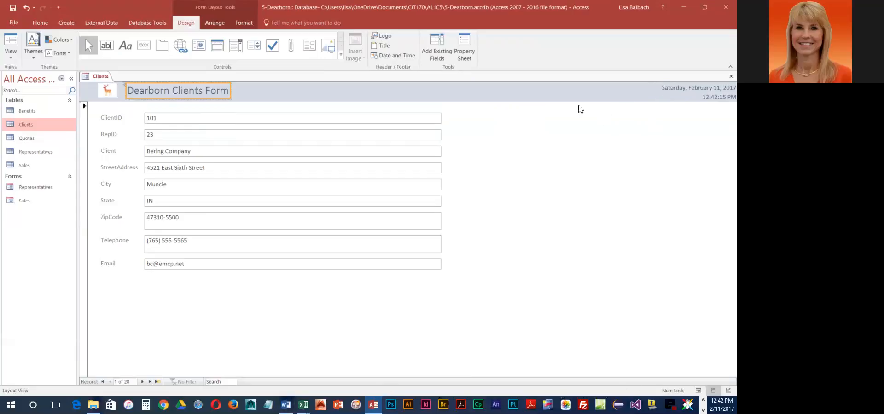
pyautogui.click(298, 91)
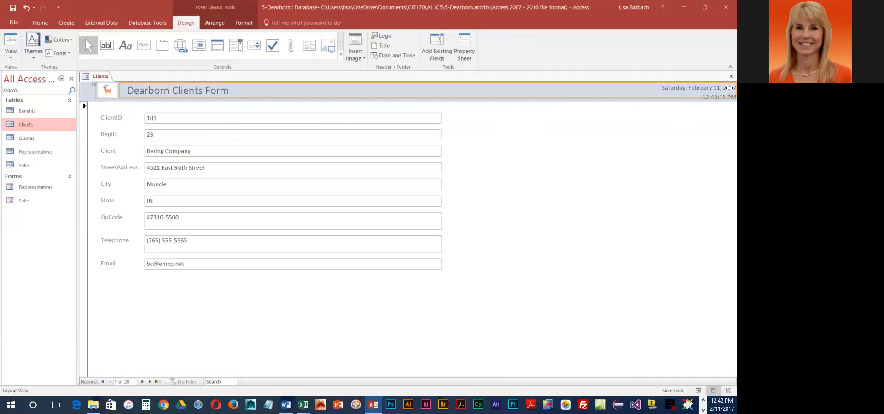
pyautogui.moveTo(729, 87); pyautogui.dragTo(625, 83)
pyautogui.moveTo(625, 87); pyautogui.dragTo(494, 83)
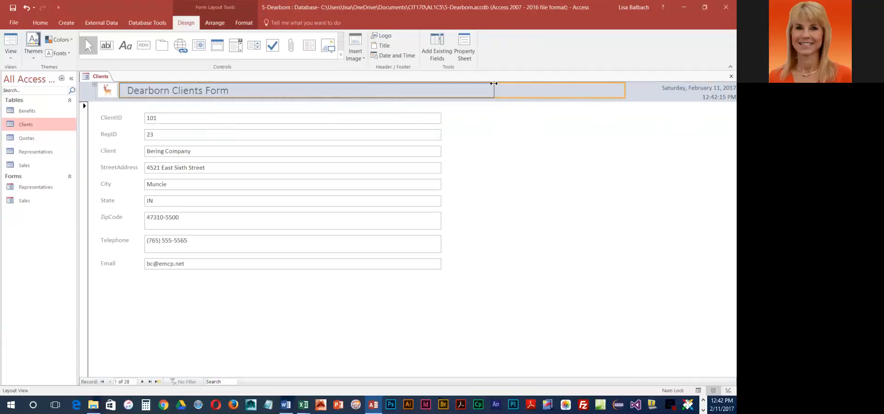
pyautogui.moveTo(494, 83); pyautogui.dragTo(240, 87)
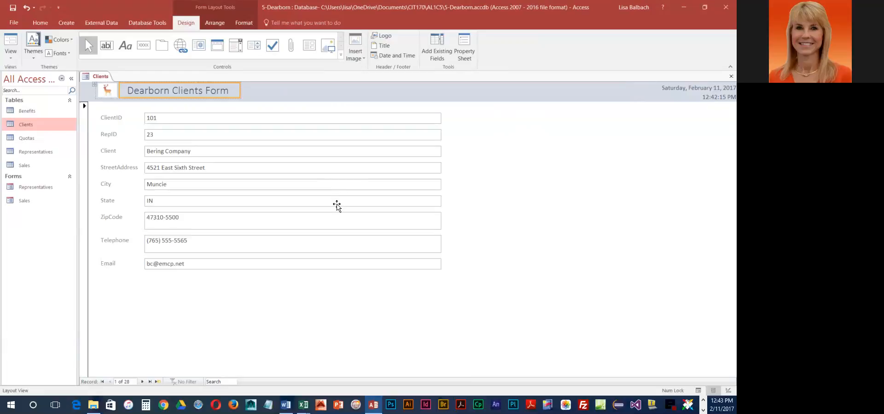
# Move the date and time controls together closer to the title, ending above the text boxes' outer edge, and narrow both.
pyautogui.click(720, 97)
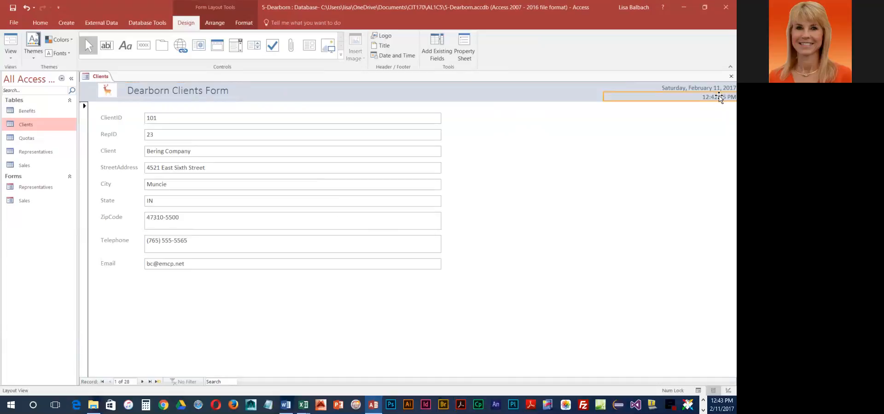
pyautogui.click(709, 88)
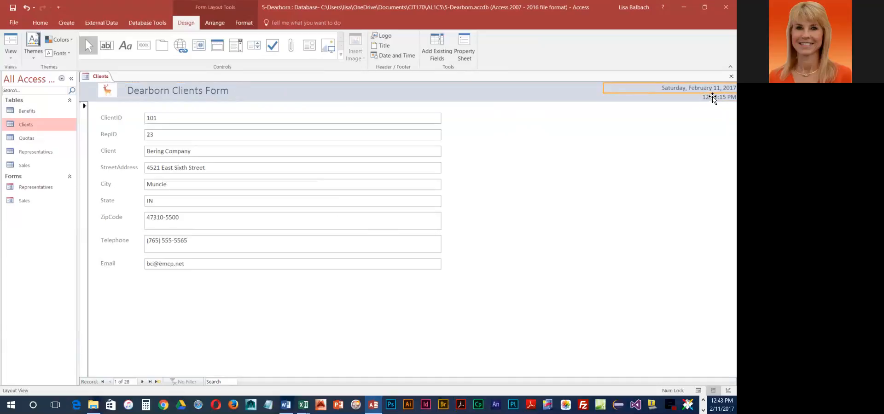
pyautogui.keyDown('shift'); pyautogui.click(713, 98); pyautogui.keyUp('shift')
pyautogui.click(593, 89)
pyautogui.click(689, 89)
pyautogui.keyDown('shift'); pyautogui.click(692, 99); pyautogui.keyUp('shift')
pyautogui.moveTo(691, 98); pyautogui.dragTo(400, 99)
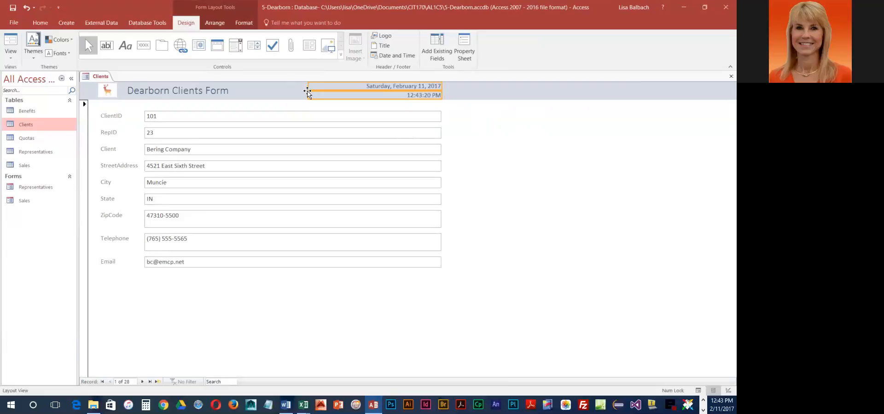
pyautogui.moveTo(307, 86); pyautogui.dragTo(359, 86)
# Narrow the column of field text boxes to about one third of its width, just past the street address text.
pyautogui.click(308, 116)
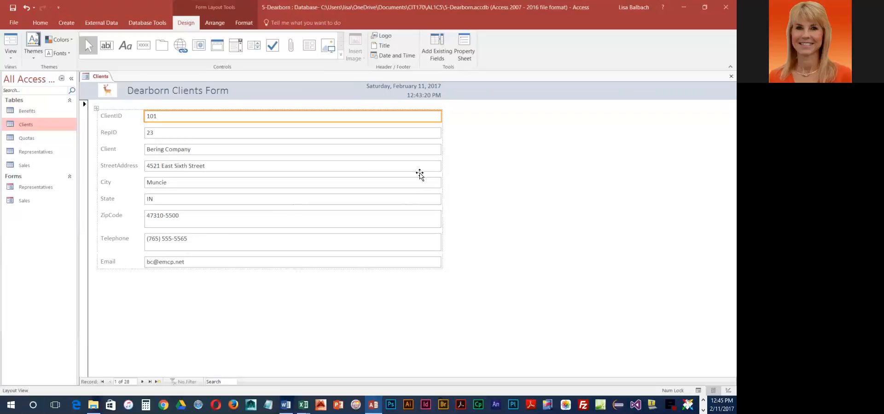
pyautogui.moveTo(441, 115); pyautogui.dragTo(379, 120)
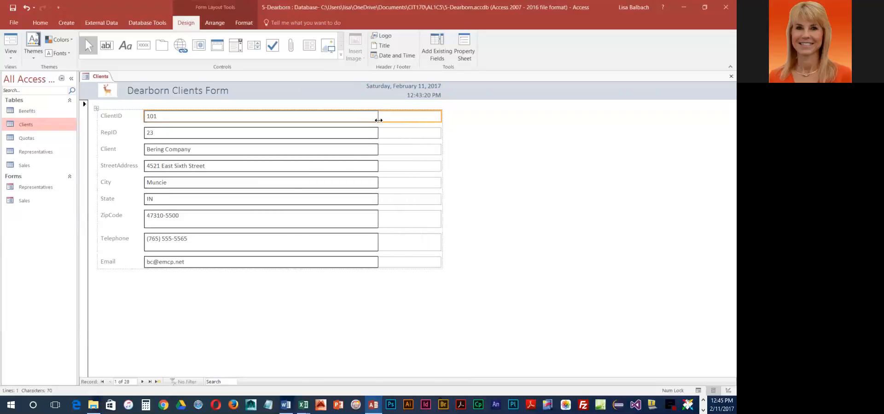
pyautogui.moveTo(379, 120); pyautogui.dragTo(245, 125)
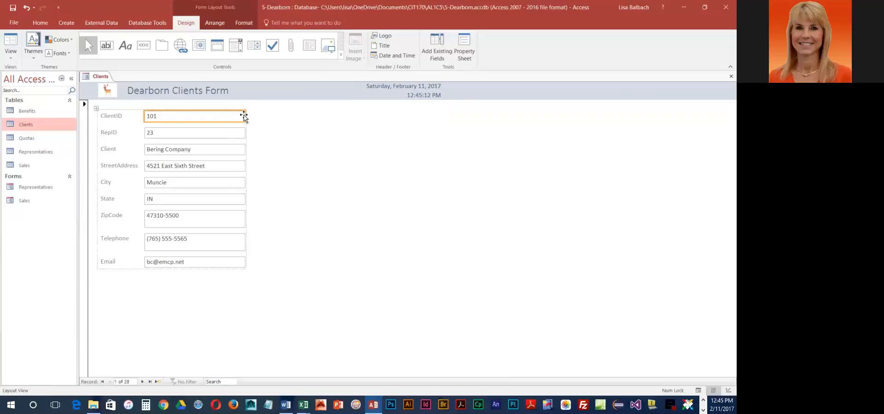
pyautogui.click(245, 115)
pyautogui.click(118, 118)
pyautogui.click(116, 133)
pyautogui.click(113, 150)
pyautogui.click(114, 167)
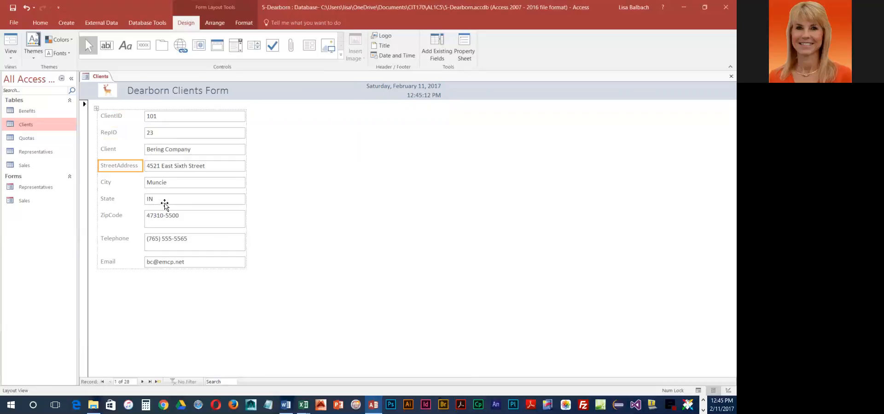
pyautogui.click(296, 140)
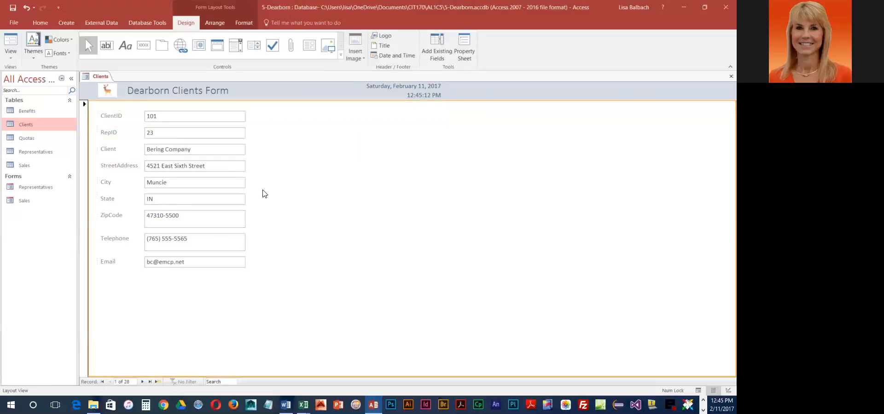
# Add a label beside the Telephone text box reading "Type the telephone number without symbols or spaces".
pyautogui.click(127, 45)
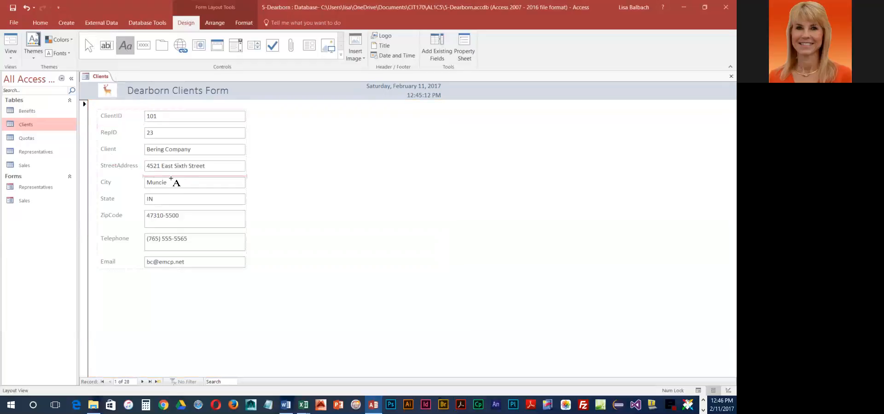
pyautogui.click(254, 239)
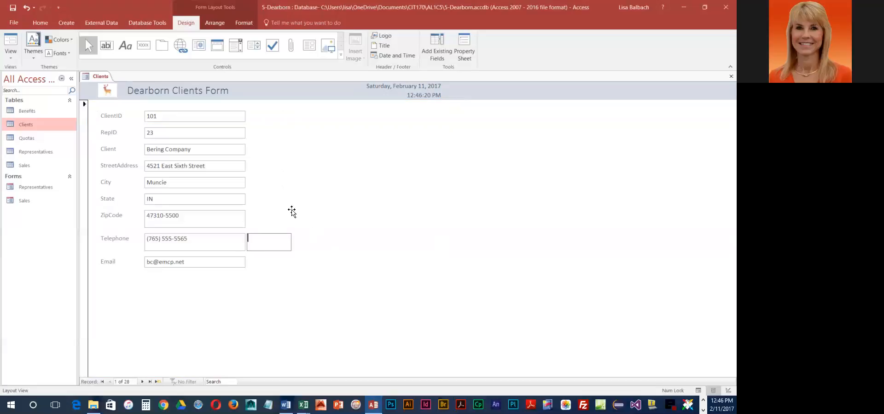
pyautogui.write('Type the telephone number without s')
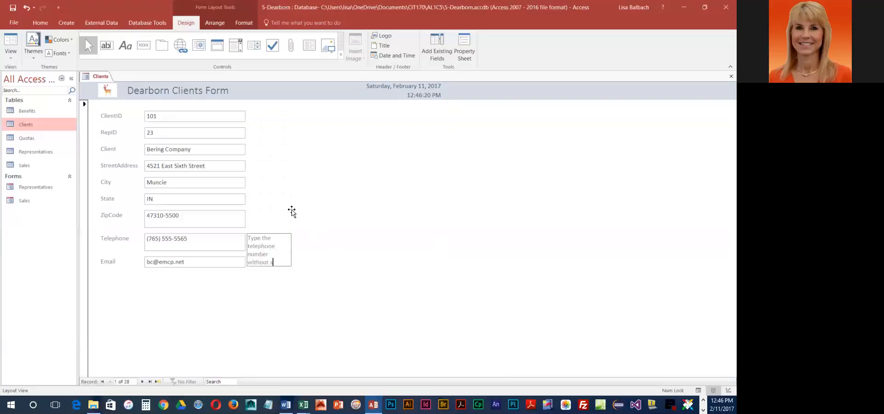
pyautogui.write('ymbols or spaces')
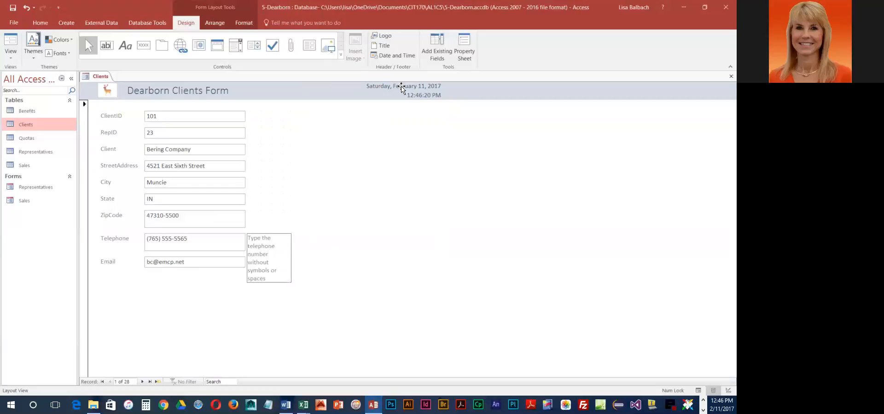
# Set the telephone instruction label's width to 2" in its properties.
pyautogui.click(466, 51)
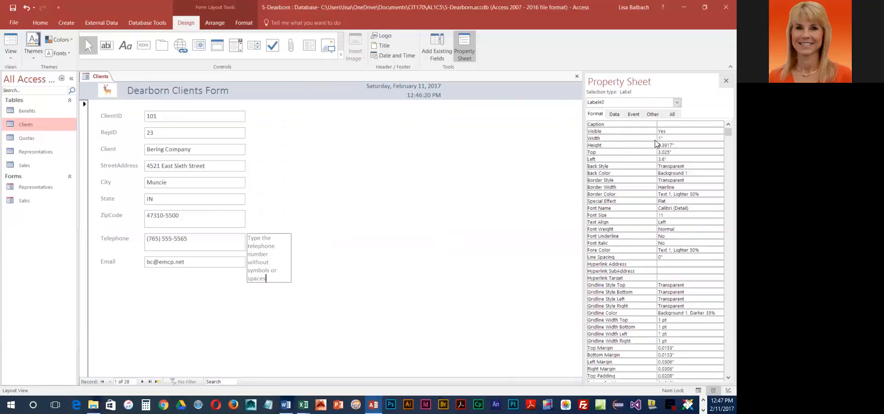
pyautogui.click(667, 138)
pyautogui.moveTo(665, 139); pyautogui.dragTo(657, 141)
pyautogui.write('2')
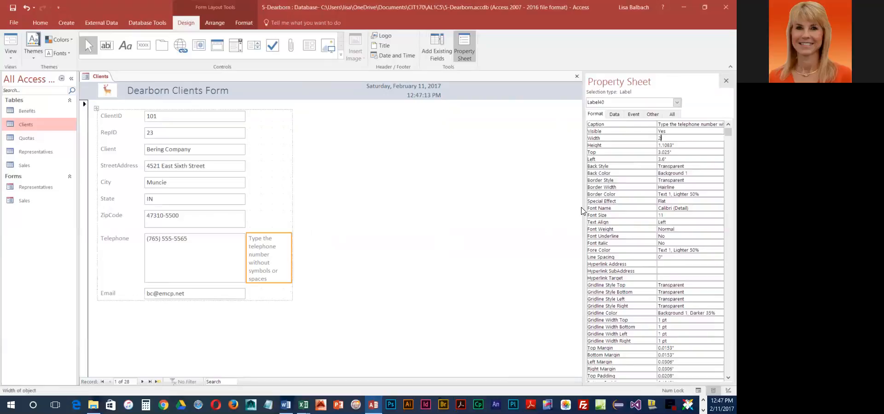
pyautogui.press('Tab')
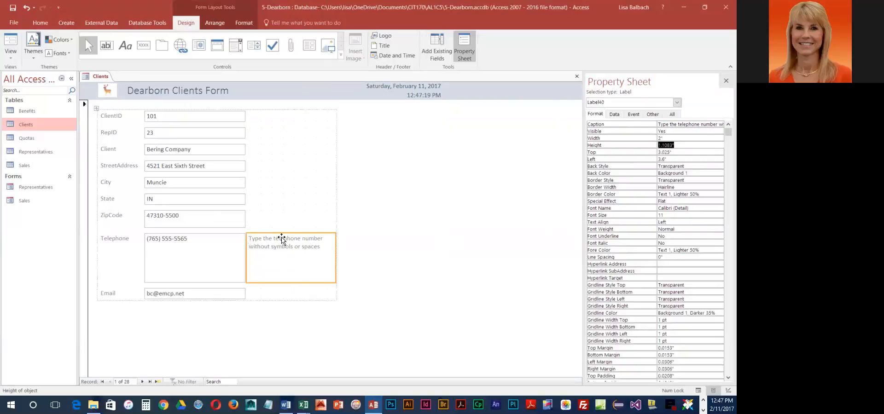
# Set the instruction label's height to 0.4", and close the property sheet after inspecting the header's date and title controls.
pyautogui.click(685, 144)
pyautogui.doubleClick(686, 146)
pyautogui.press('BackSpace')
pyautogui.press('Return')
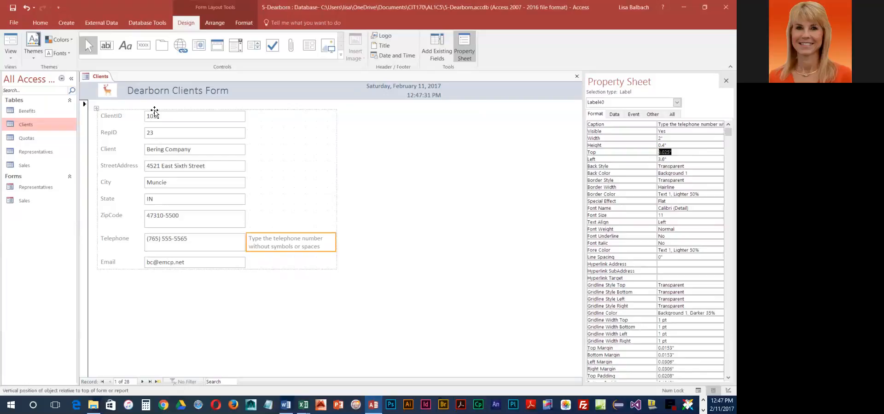
pyautogui.click(389, 88)
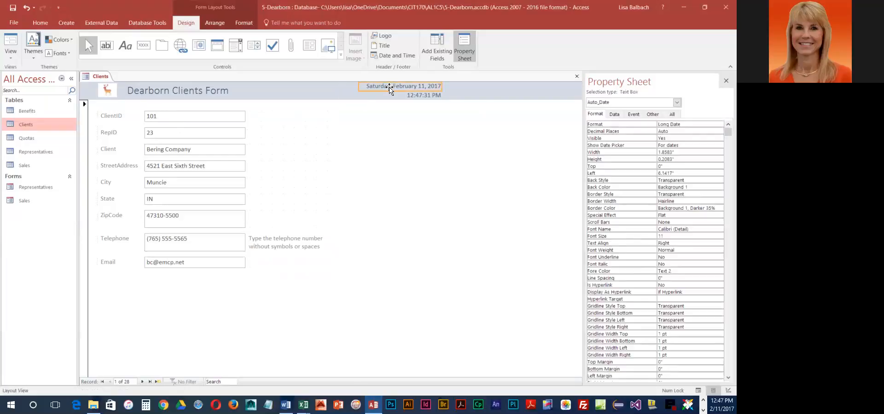
pyautogui.click(221, 94)
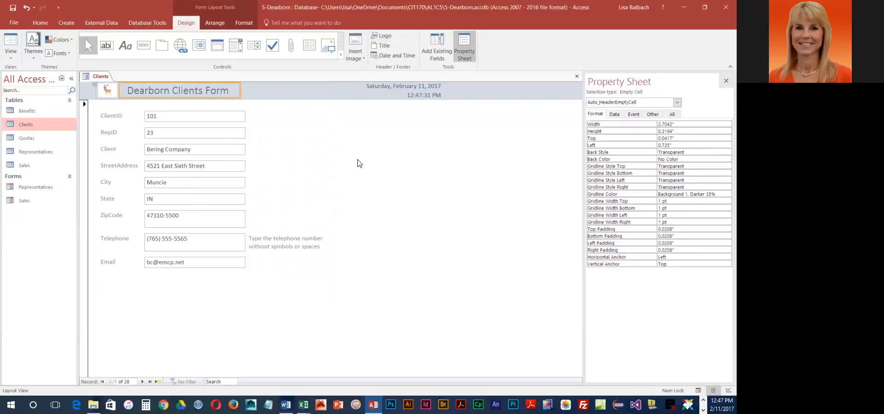
pyautogui.click(725, 82)
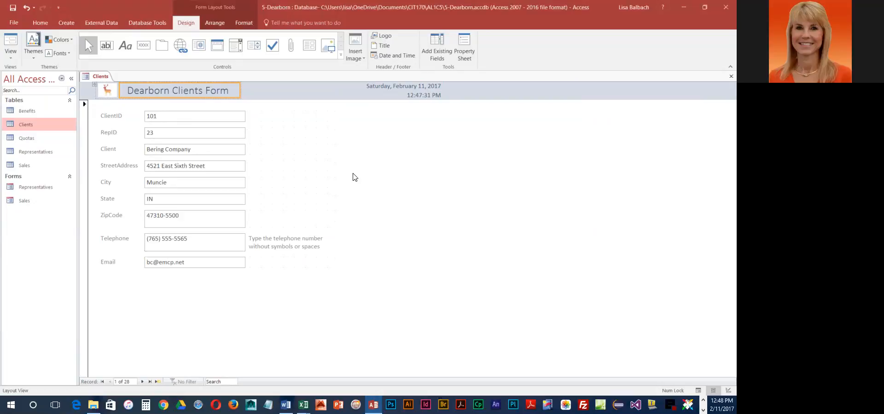
# Delete the time control from the form header and move the date down slightly, level with the title.
pyautogui.click(422, 95)
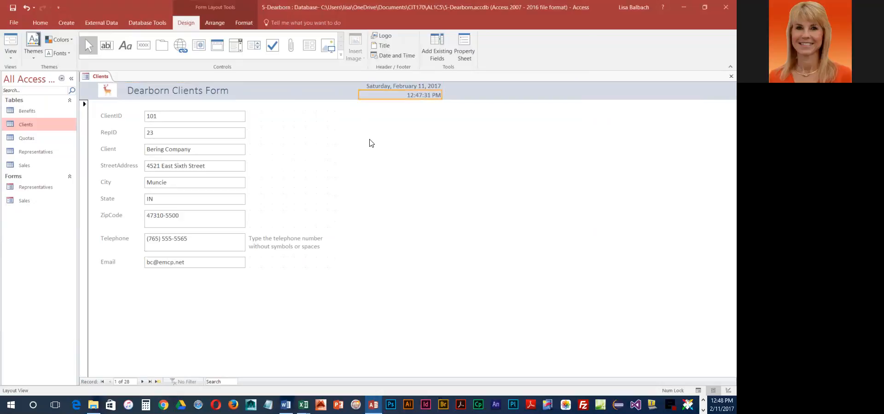
pyautogui.press('Delete')
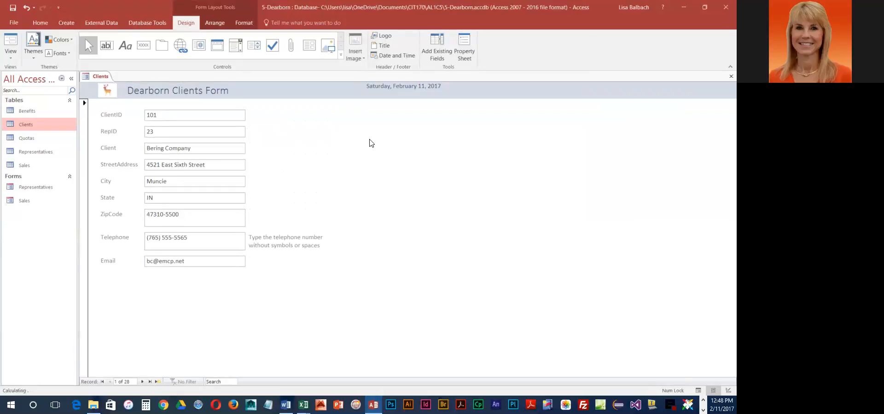
pyautogui.click(422, 88)
pyautogui.moveTo(431, 87); pyautogui.dragTo(431, 92)
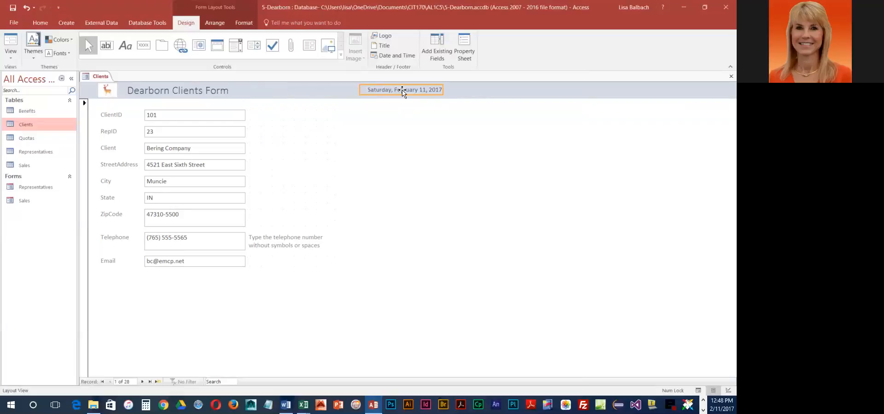
# Save the form with the name Clients.
pyautogui.click(13, 9)
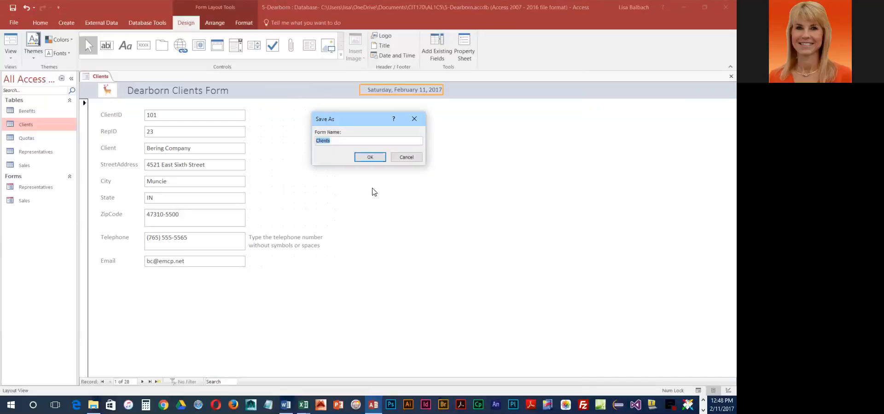
pyautogui.click(371, 158)
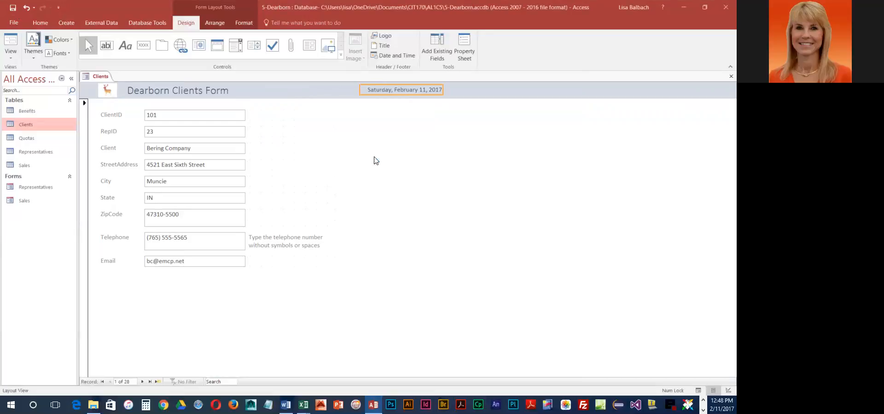